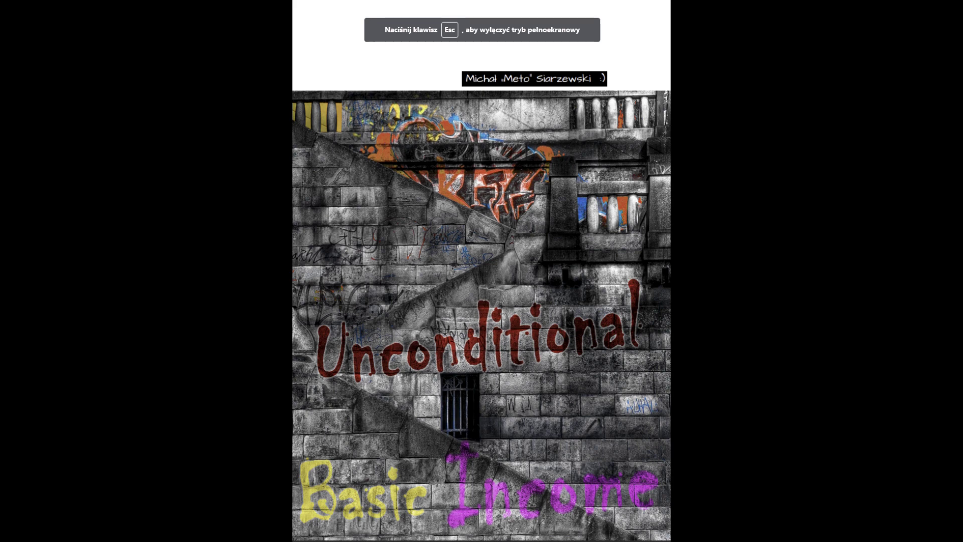
{"action": "key", "text": "Right"}
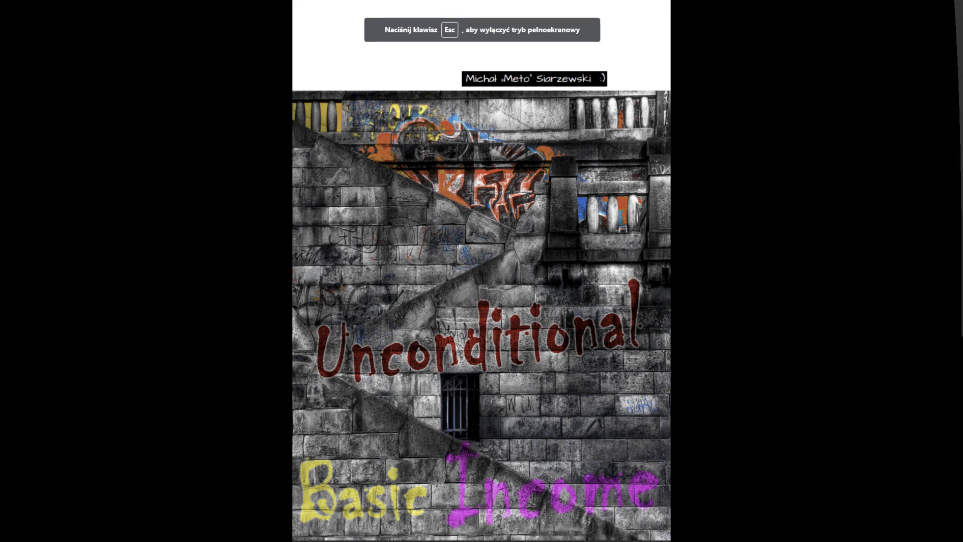